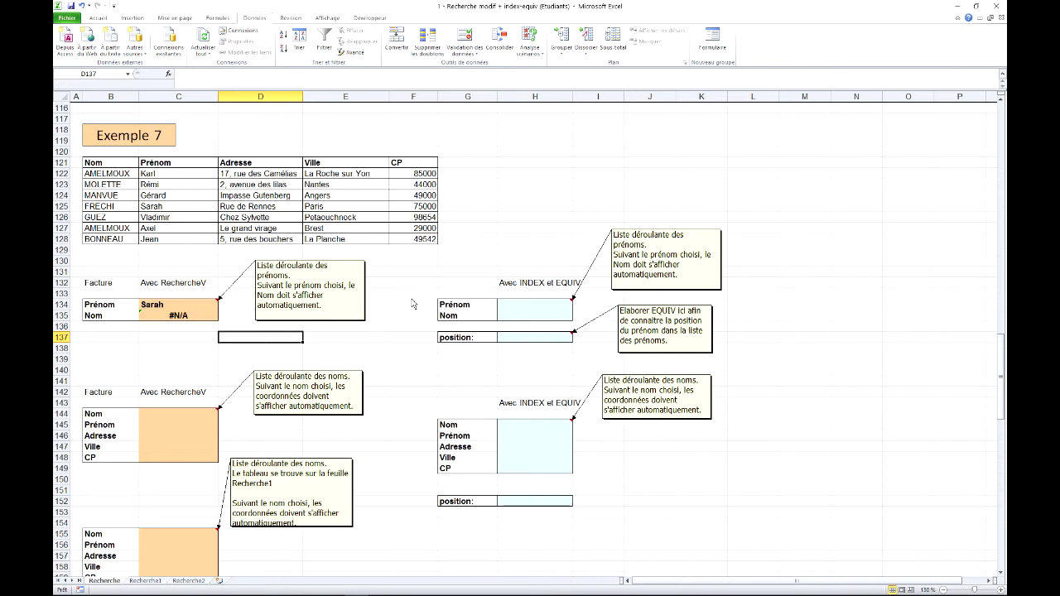
Step: Pick Karl from C134's first-name dropdown, leaving the RECHERCHEV surname cell at #N/A
click(165, 186)
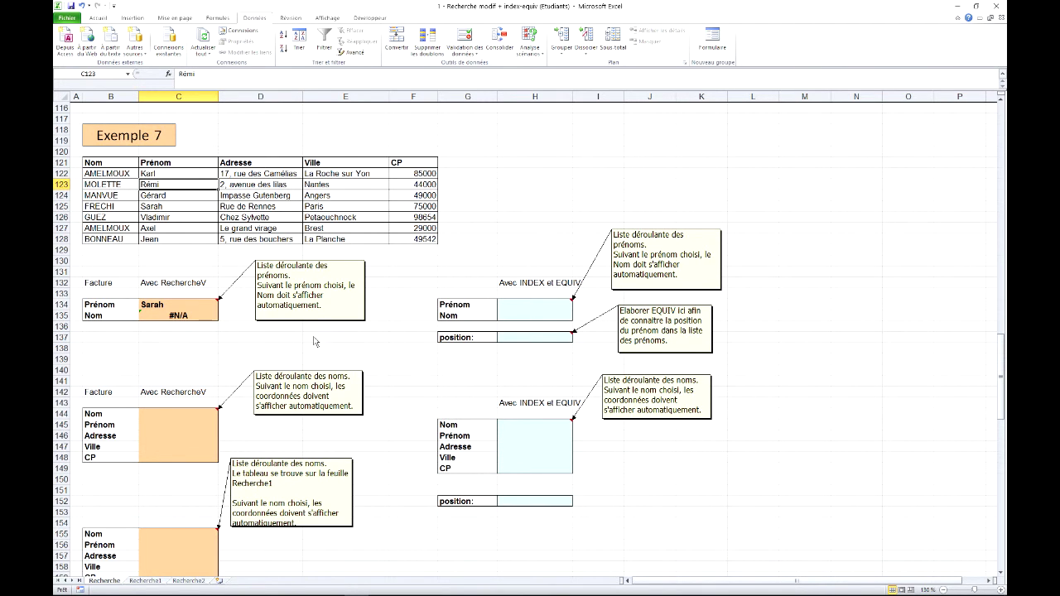
click(169, 308)
click(222, 305)
click(140, 315)
click(177, 322)
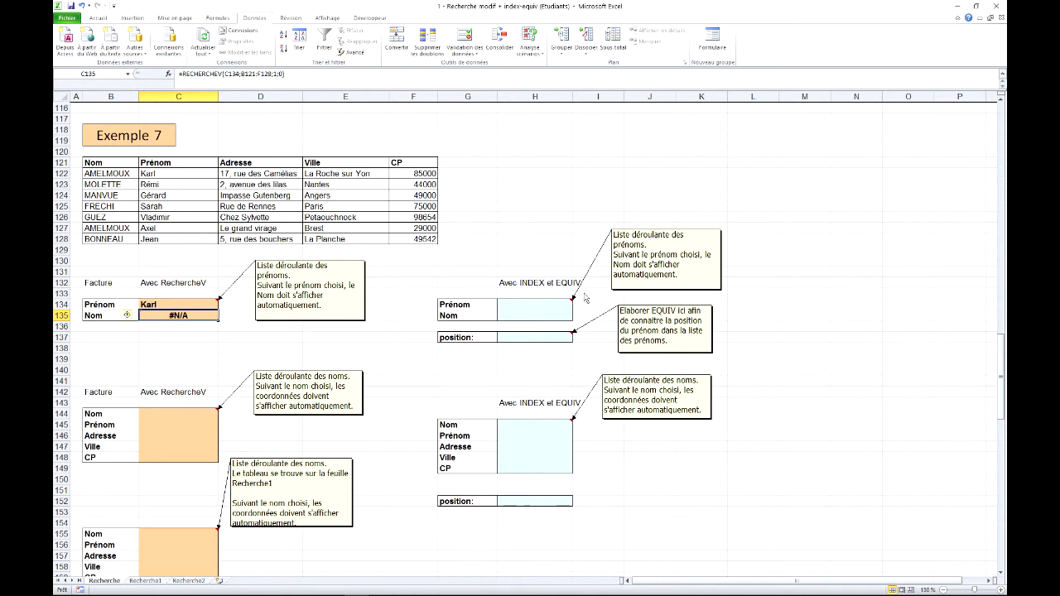
click(526, 305)
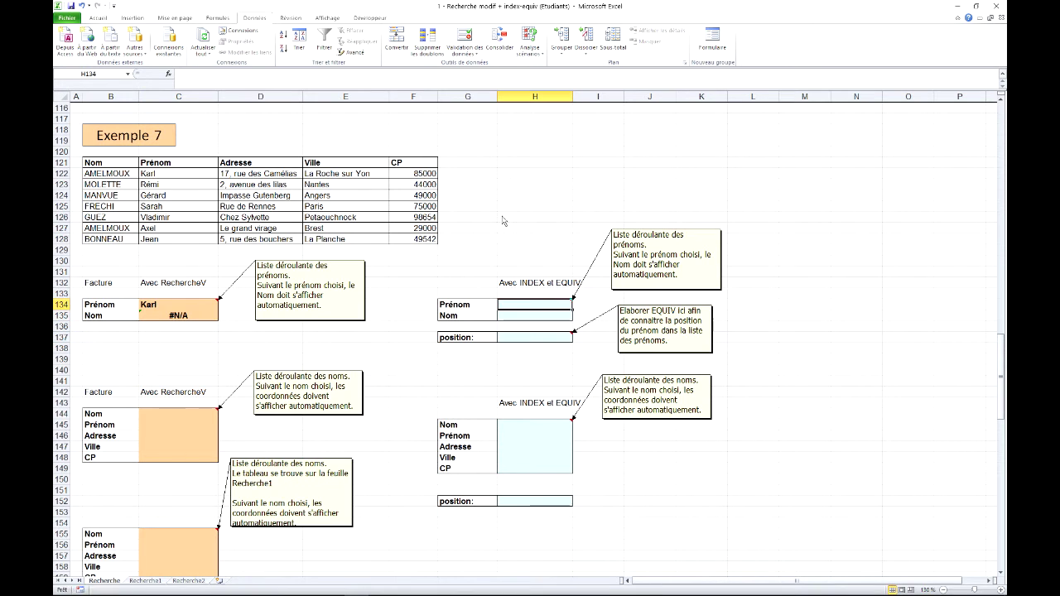
click(162, 306)
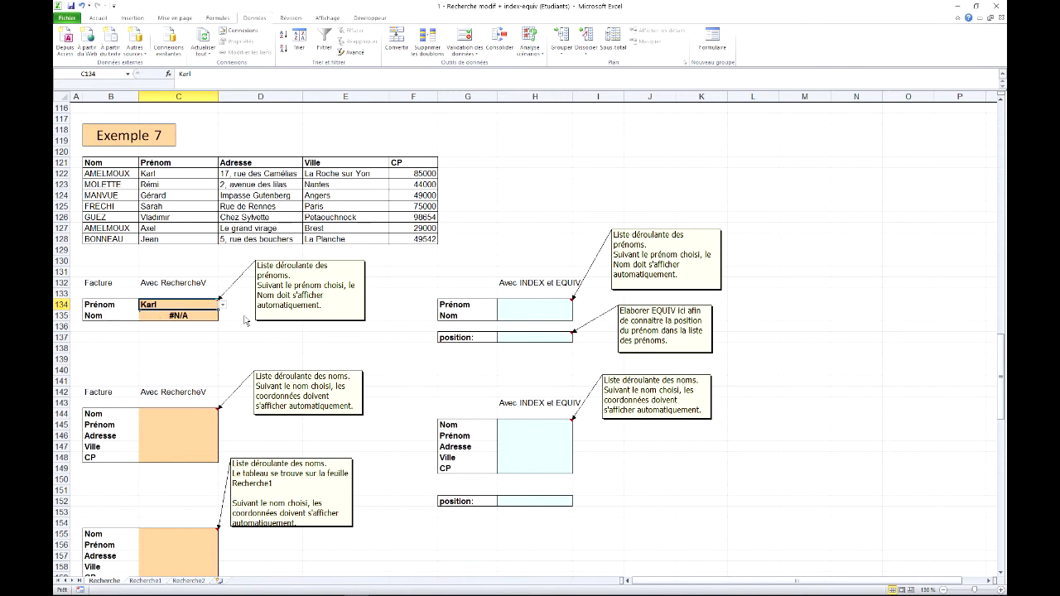
Step: Copy C134 with its first-name dropdown and paste it into H134, so H134 shows Karl
right_click(184, 306)
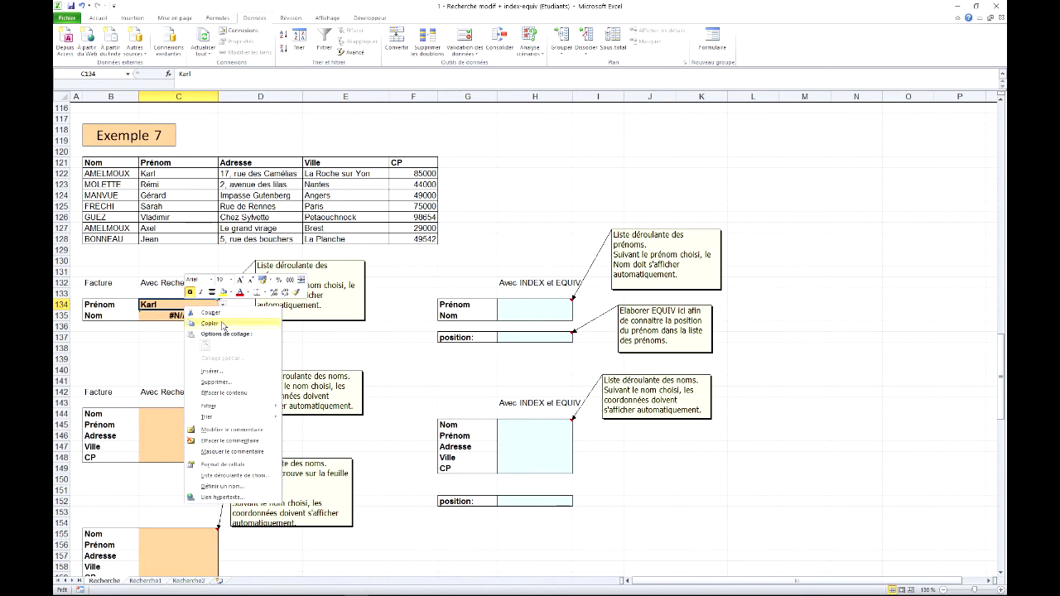
click(207, 323)
click(521, 306)
right_click(544, 308)
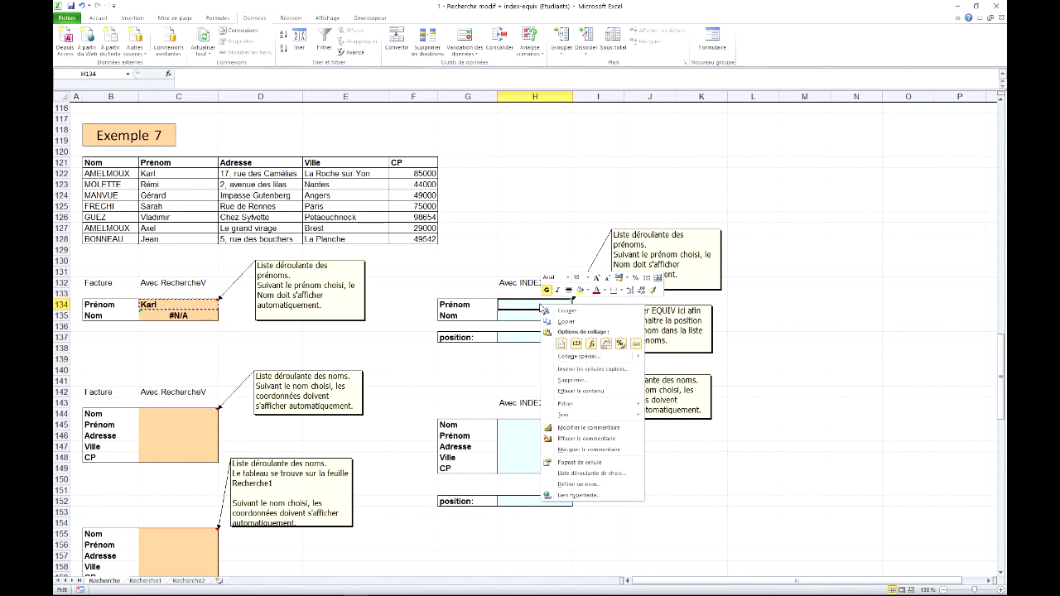
click(563, 347)
click(521, 245)
click(513, 319)
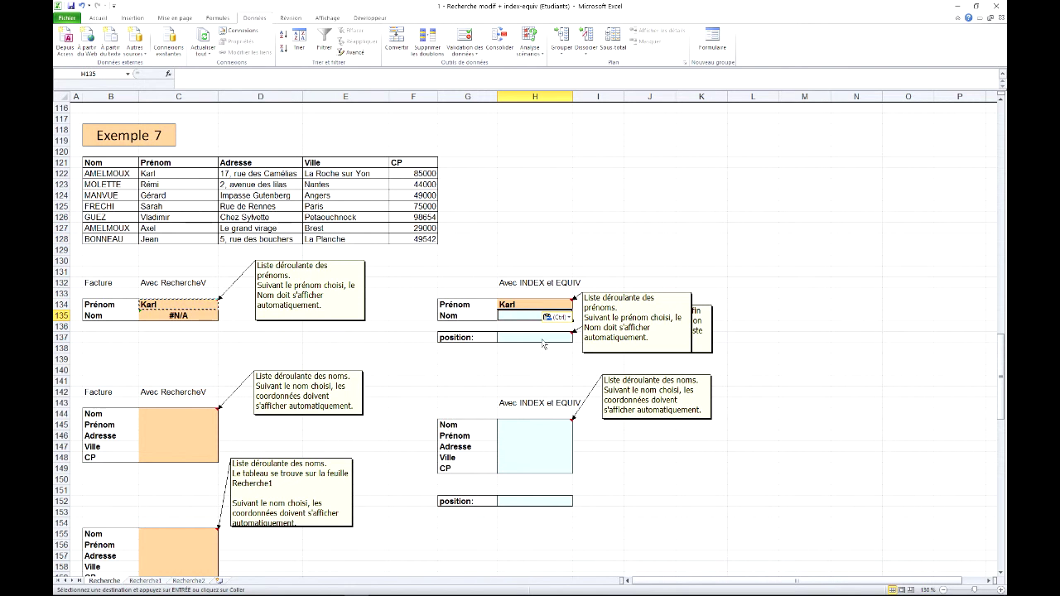
click(528, 361)
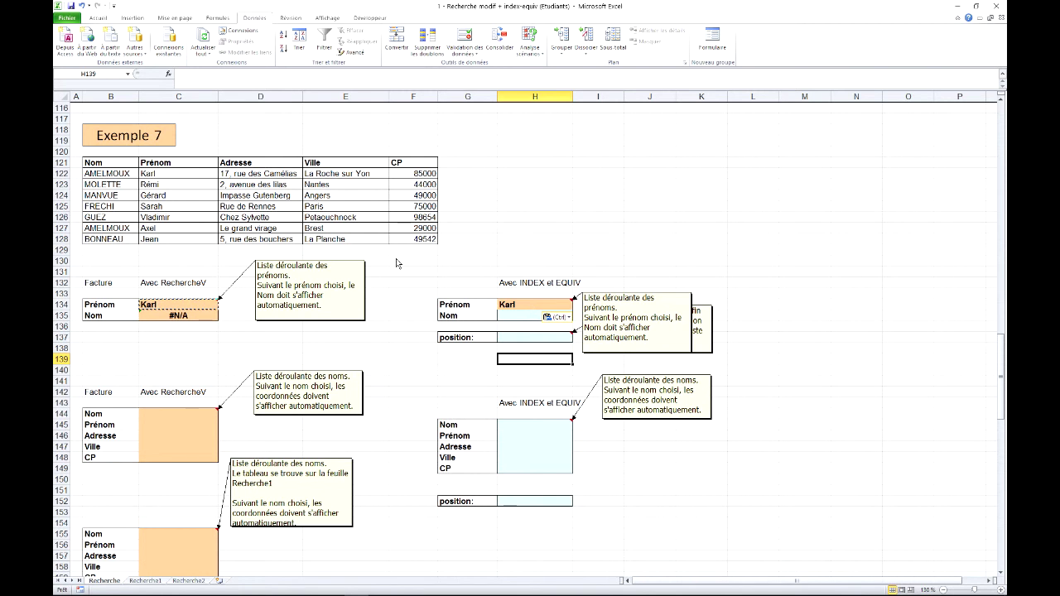
click(524, 308)
click(577, 304)
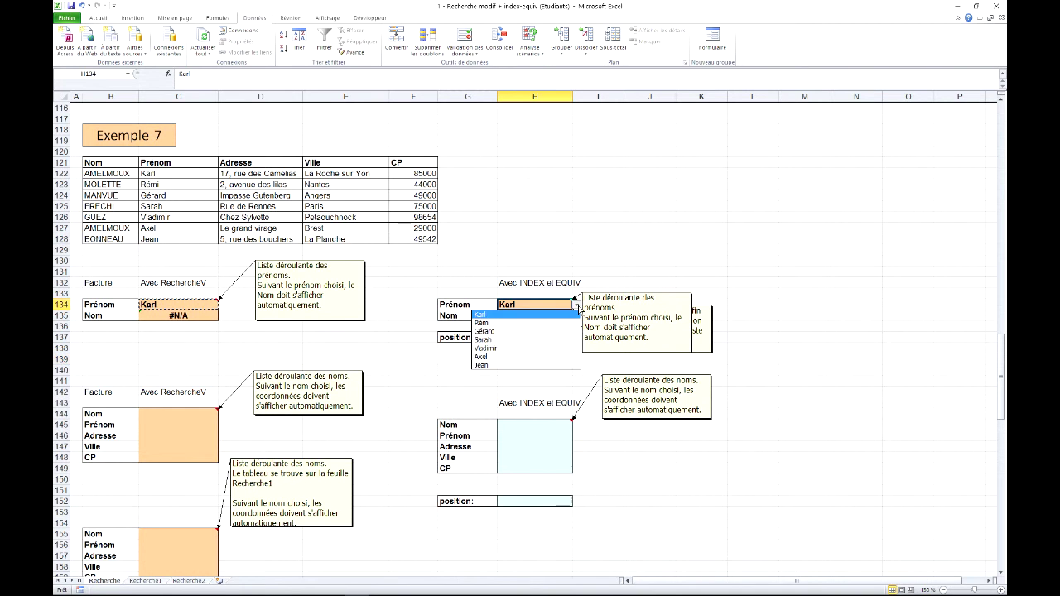
click(577, 304)
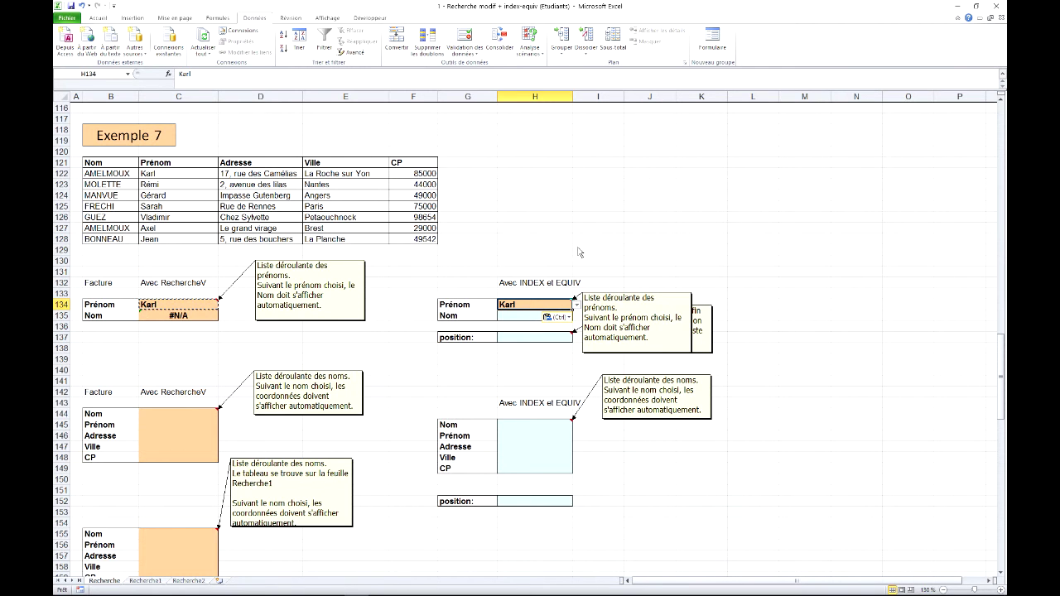
click(524, 341)
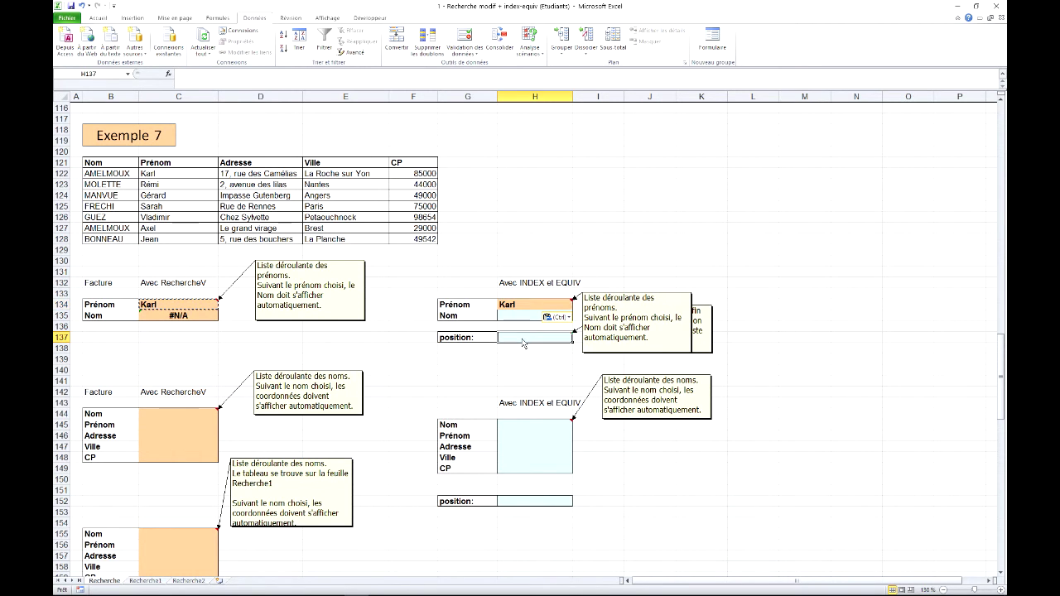
mouse_move(539, 342)
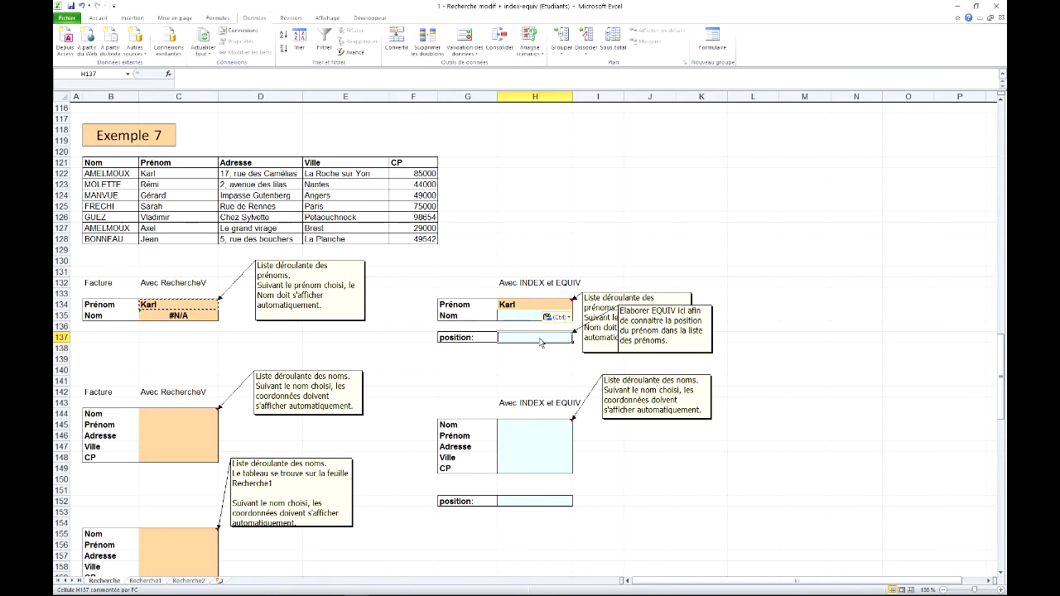
Step: Enter =EQUIV(H134;C121:C128;0) in H137, returning position 2 for Karl
mouse_move(524, 310)
text(=)
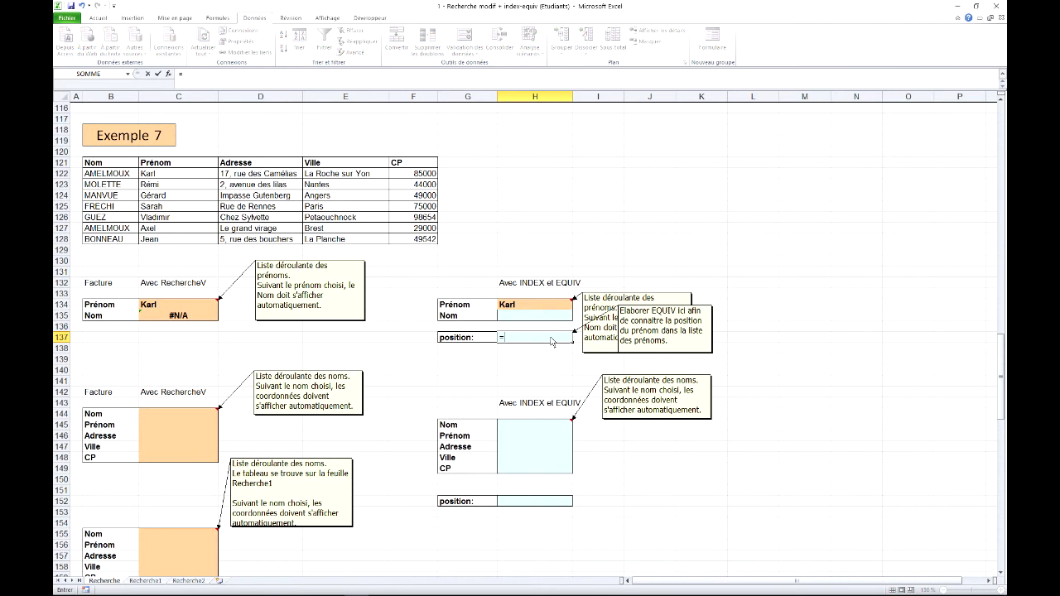
text(equ)
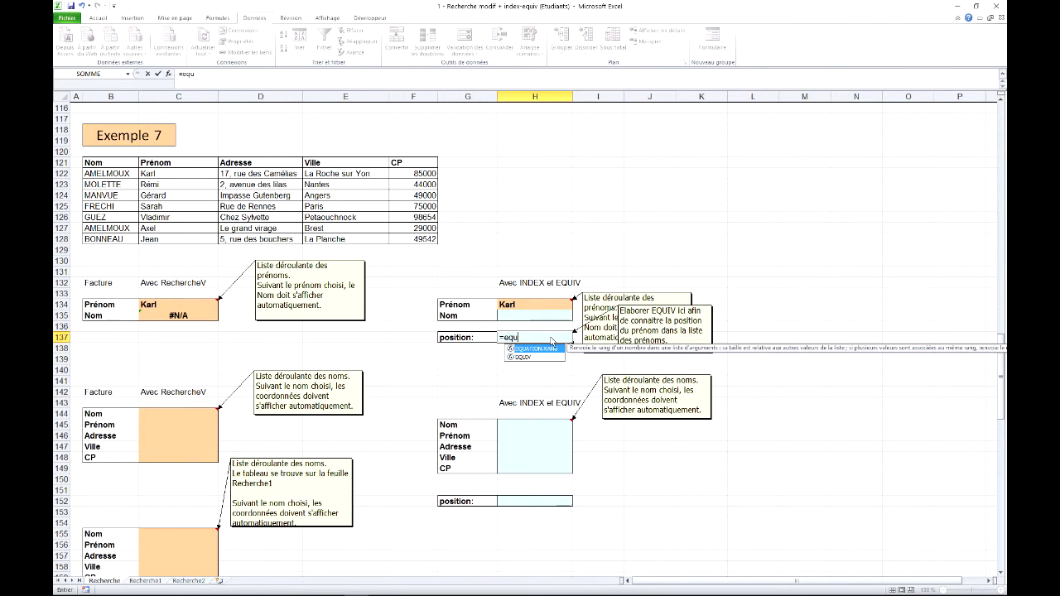
text(iv()
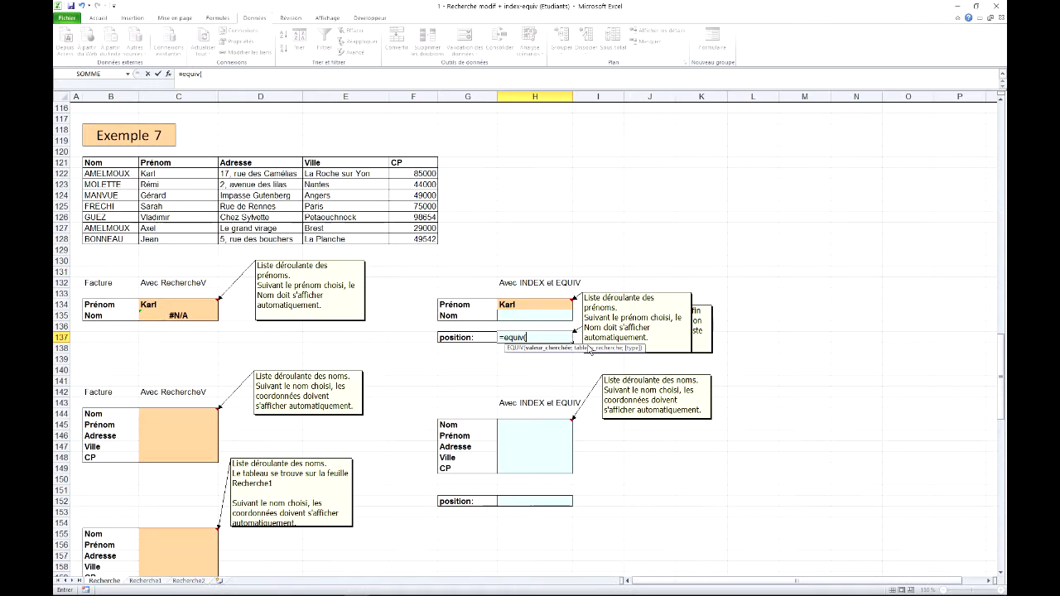
click(547, 307)
text(;)
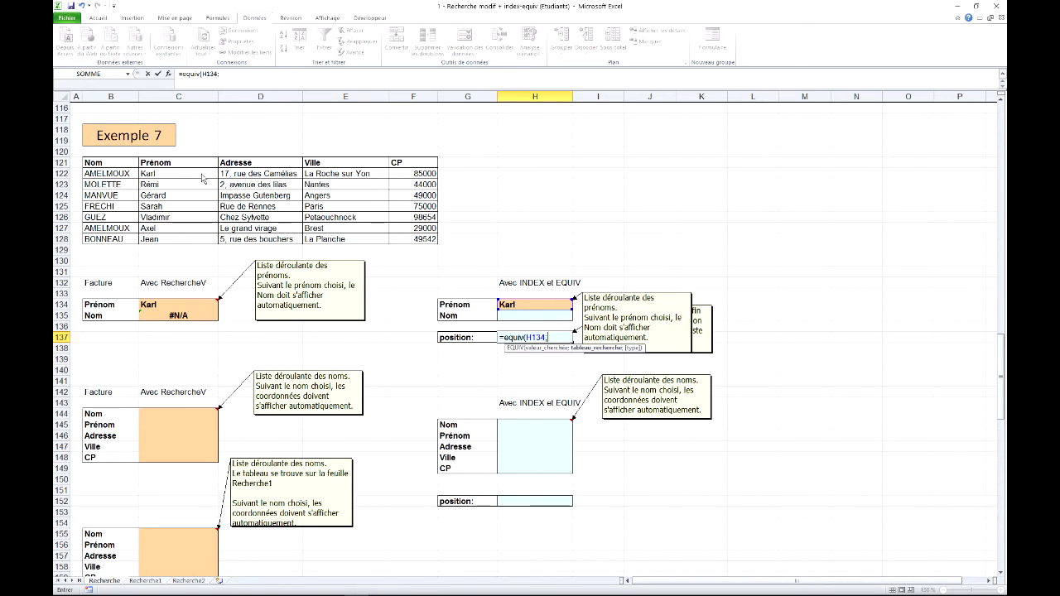
drag(188, 165, 176, 235)
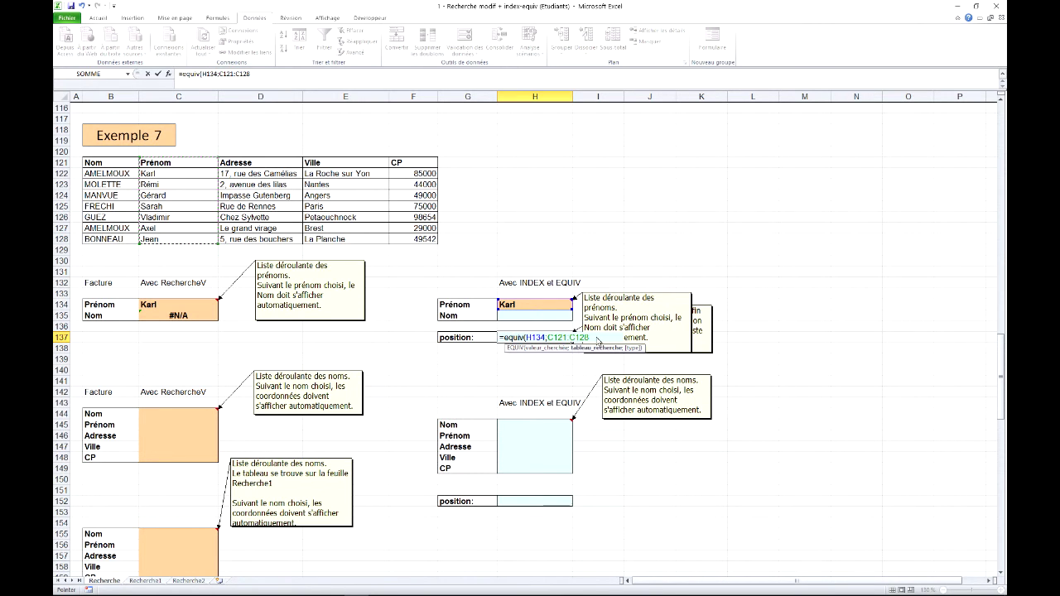
text(;)
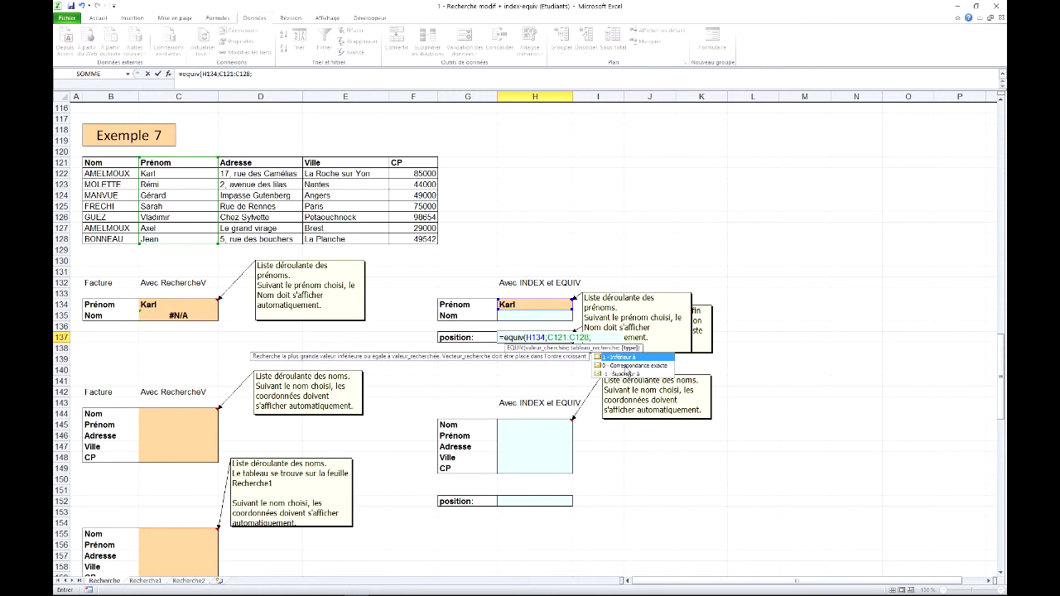
text(0)
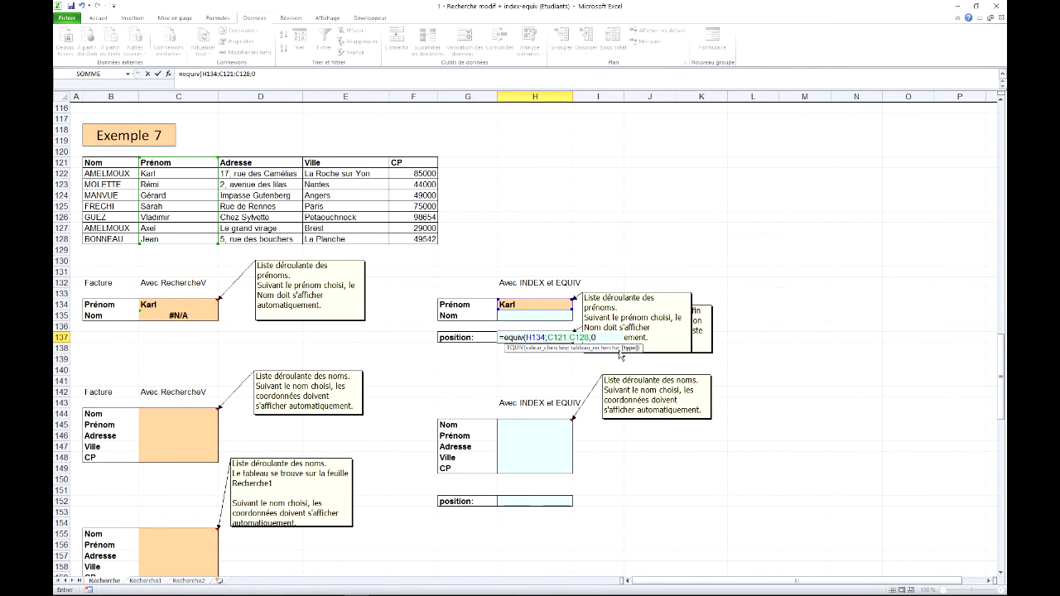
text())
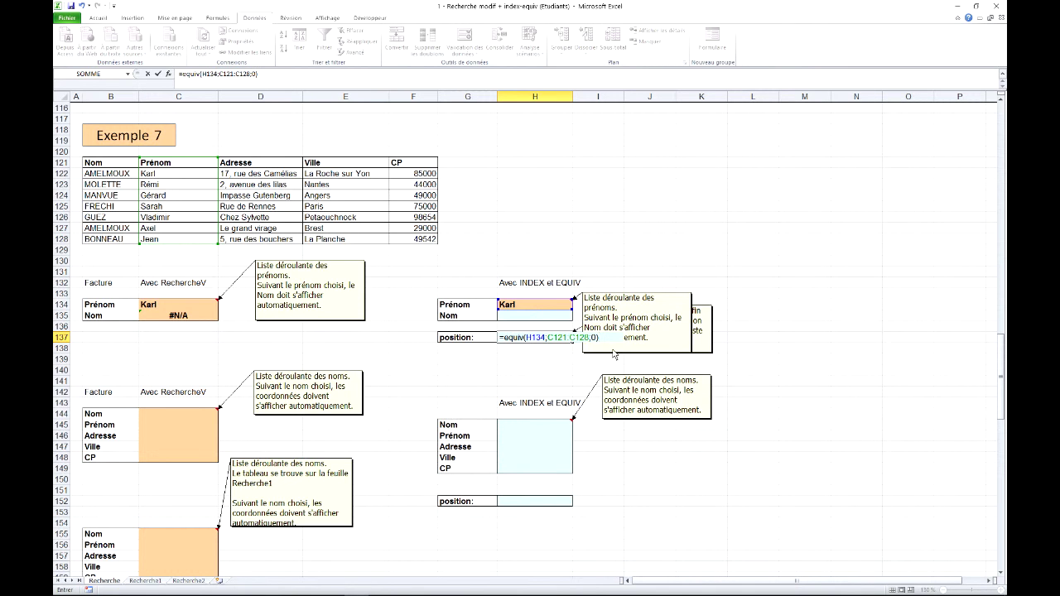
key(Return)
Step: Review H137's formula and highlight the searched first-name range C121:C128
click(540, 339)
click(196, 179)
drag(189, 163, 183, 245)
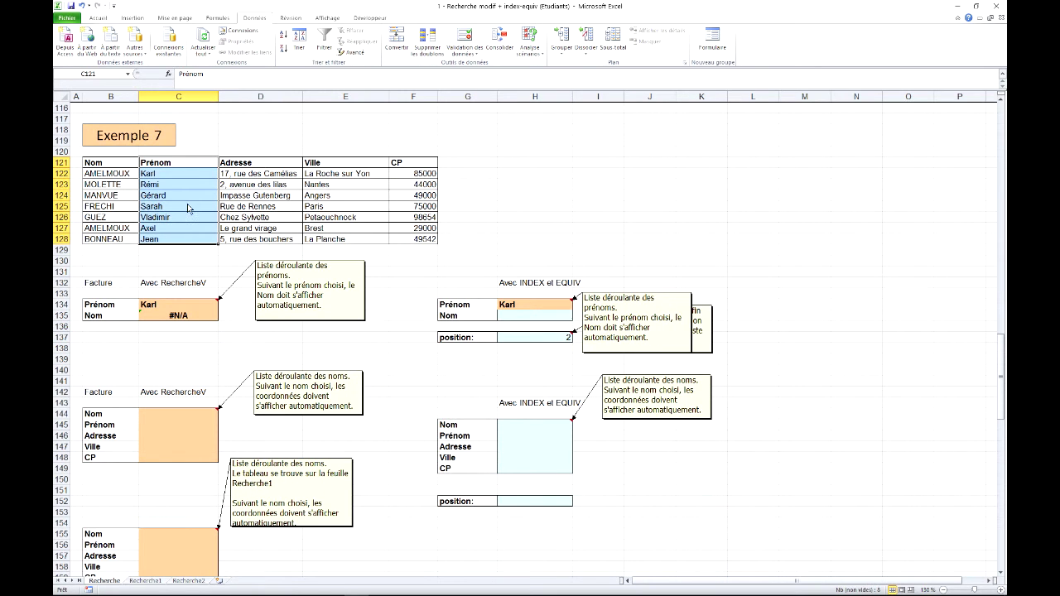
click(537, 317)
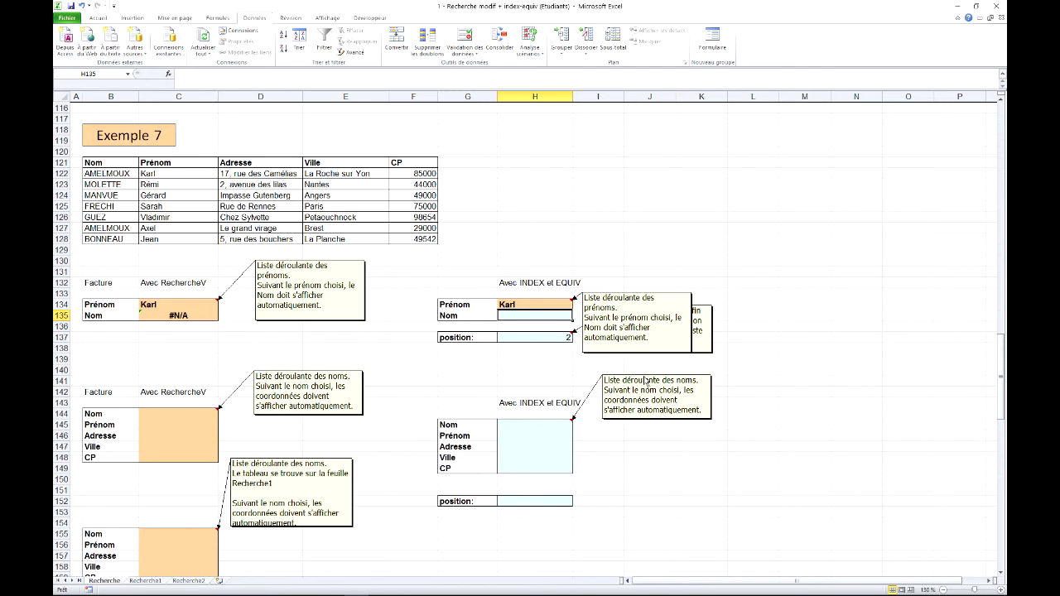
Step: Enter =INDEX(B121:F128;H137;1) in H135 so it returns the surname matching Karl
text(=ind)
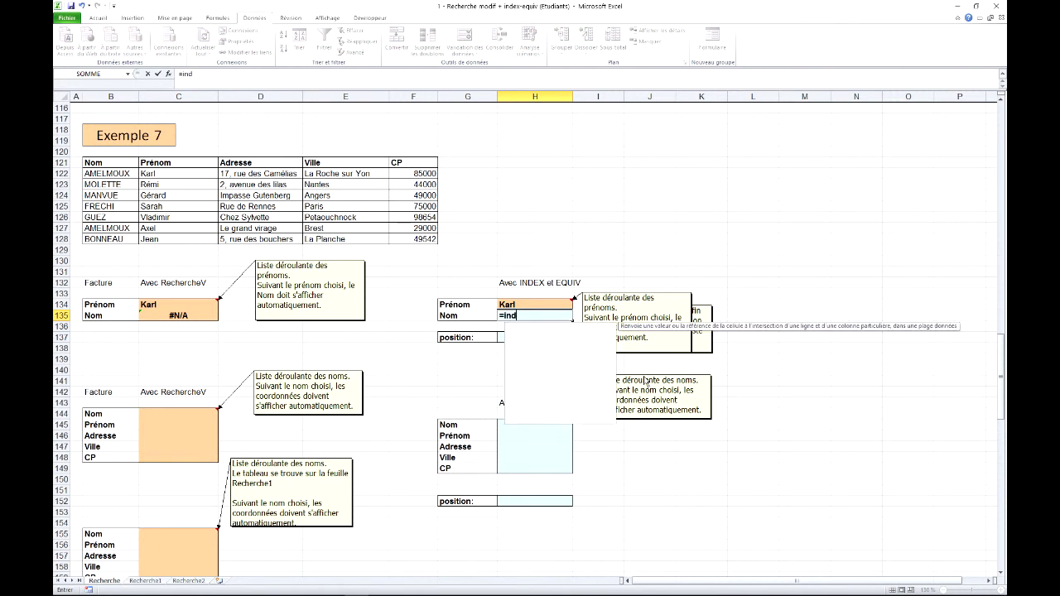
text(ex()
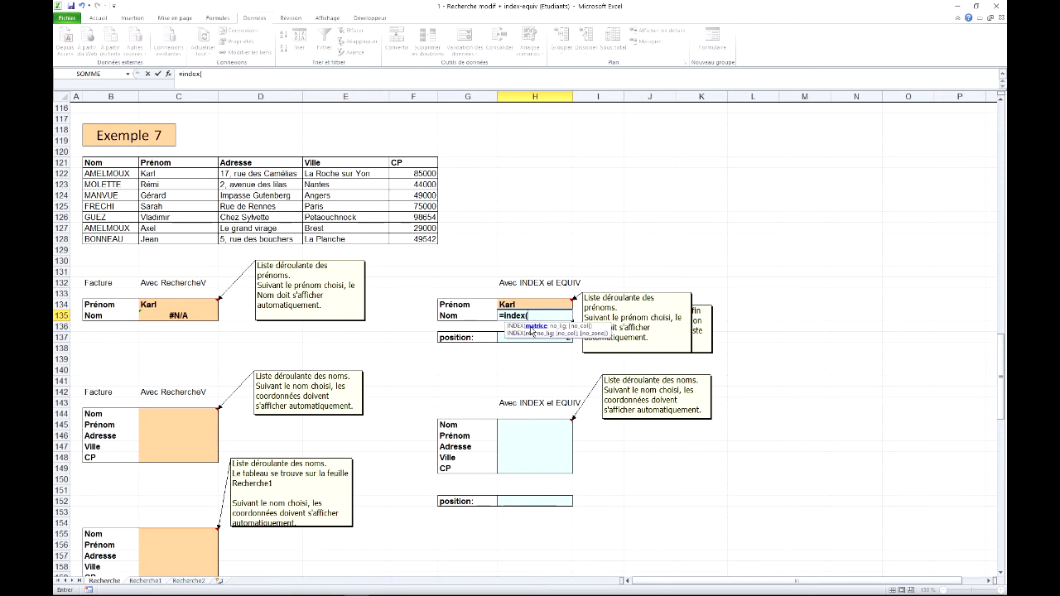
drag(125, 163, 425, 240)
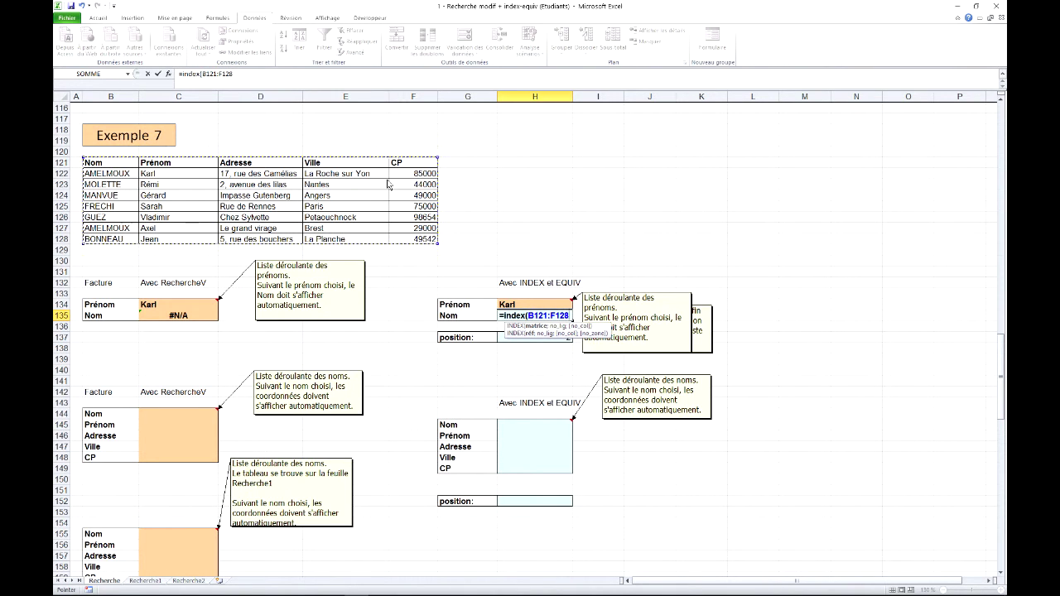
text(;)
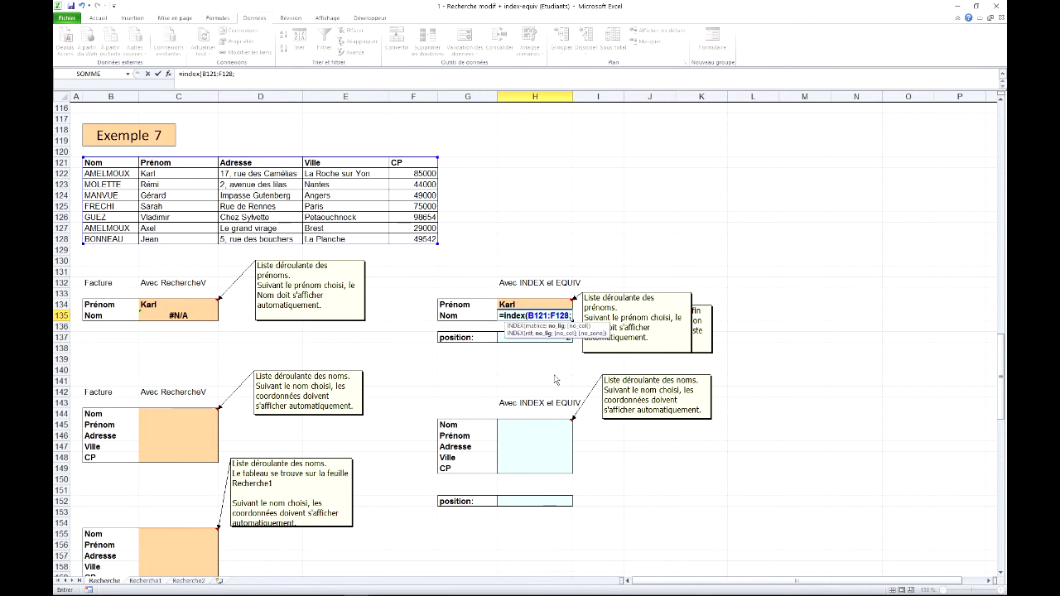
click(503, 344)
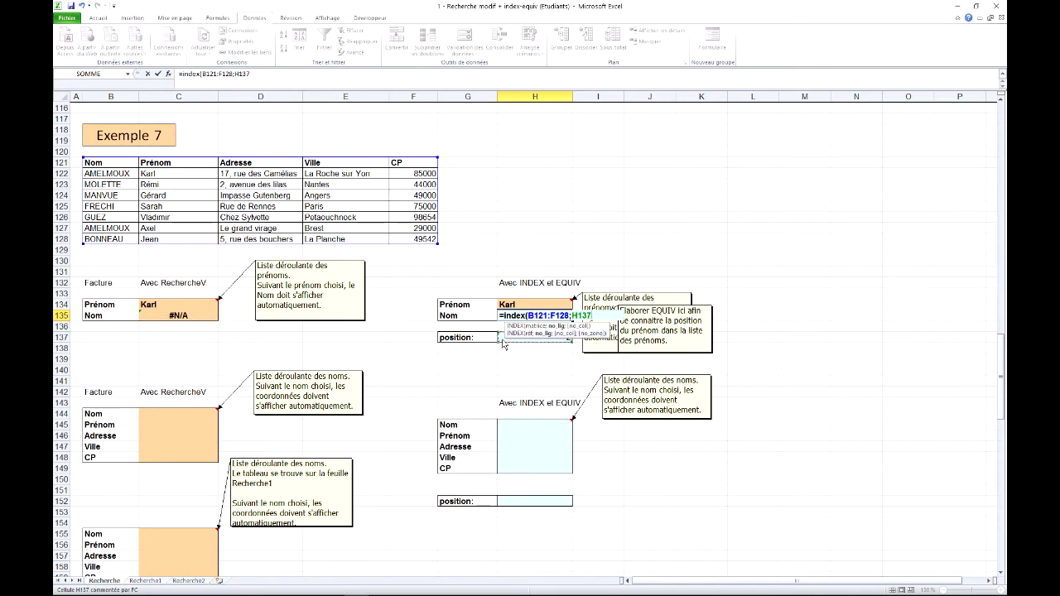
text(;)
text(1)
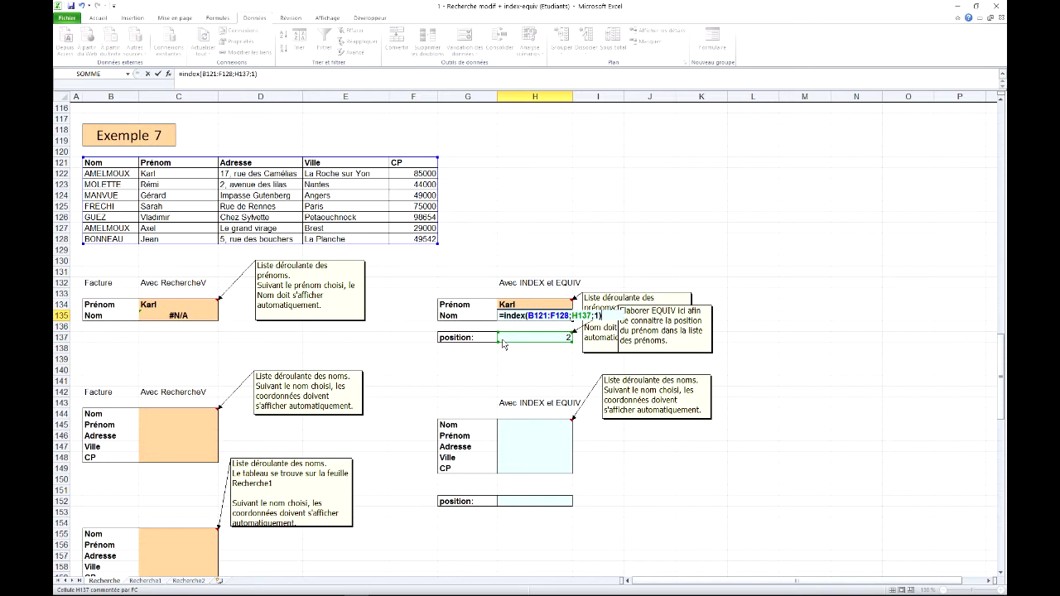
key(Return)
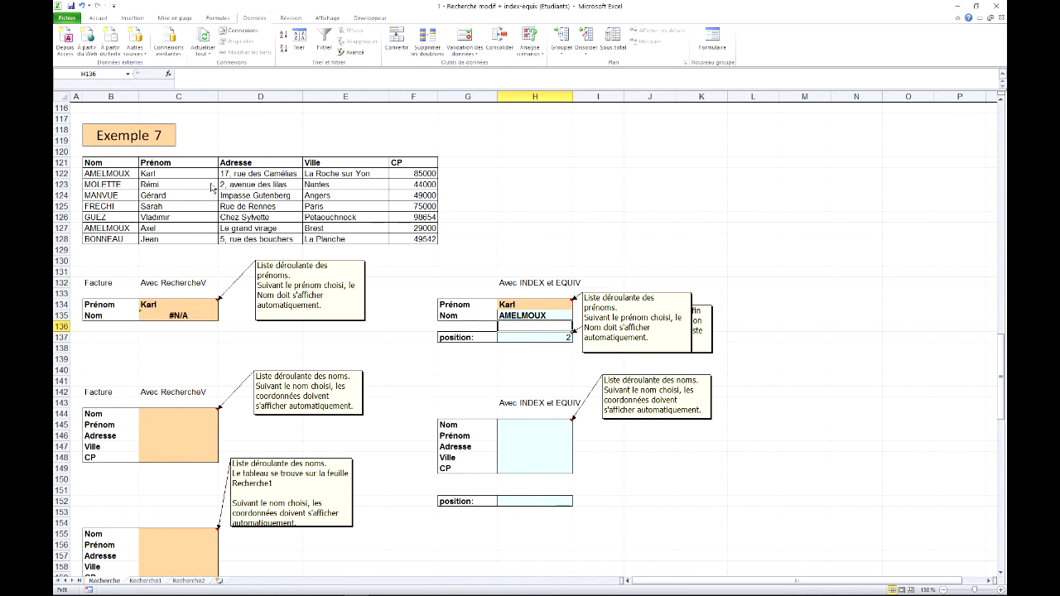
Step: Switch H134 to Jean and confirm H137 shows position 8 and H135 updates the surname
click(118, 179)
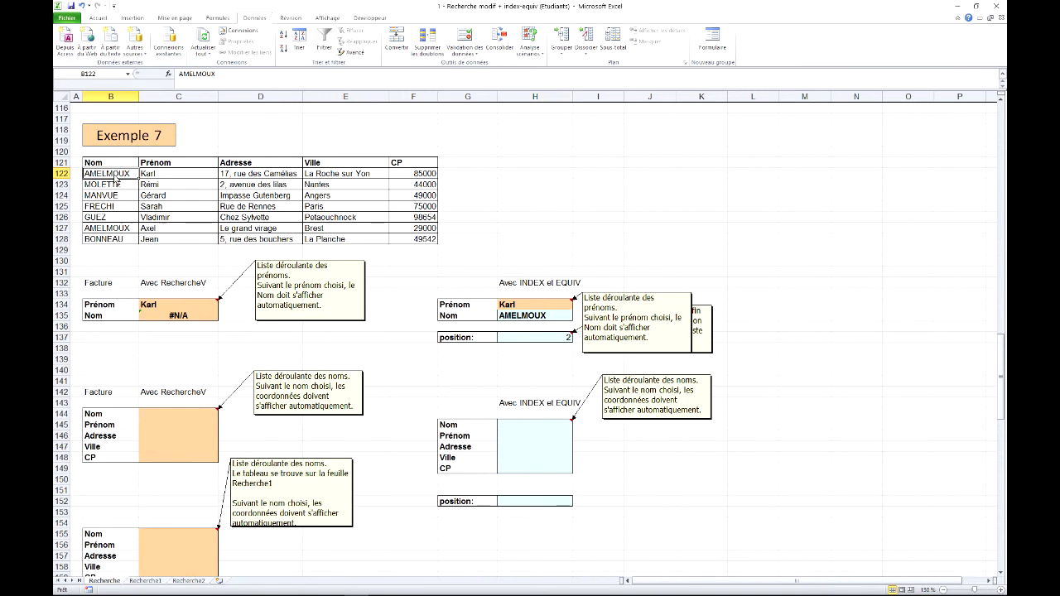
click(550, 306)
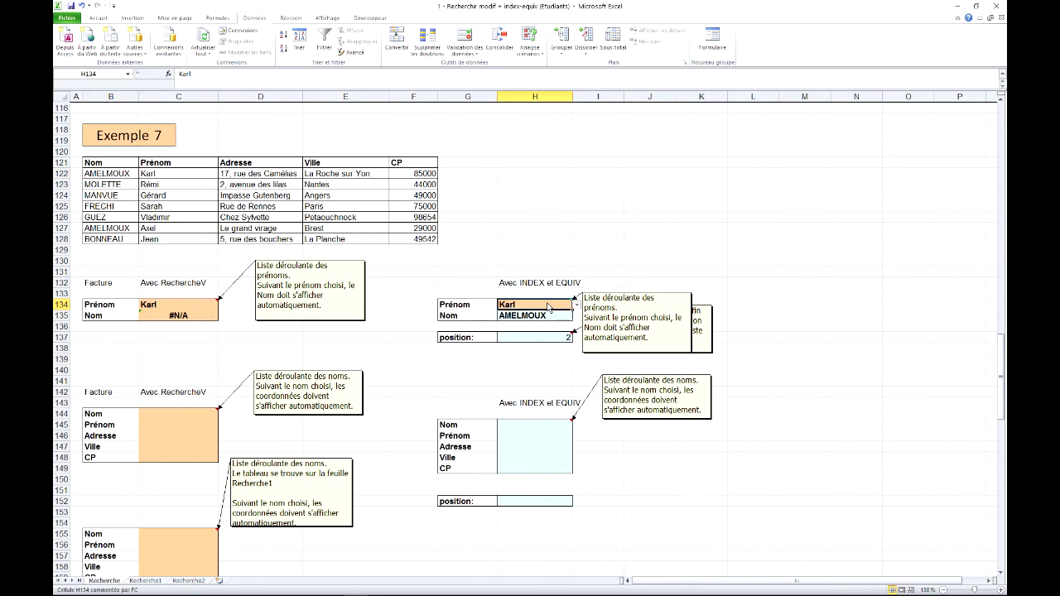
click(578, 305)
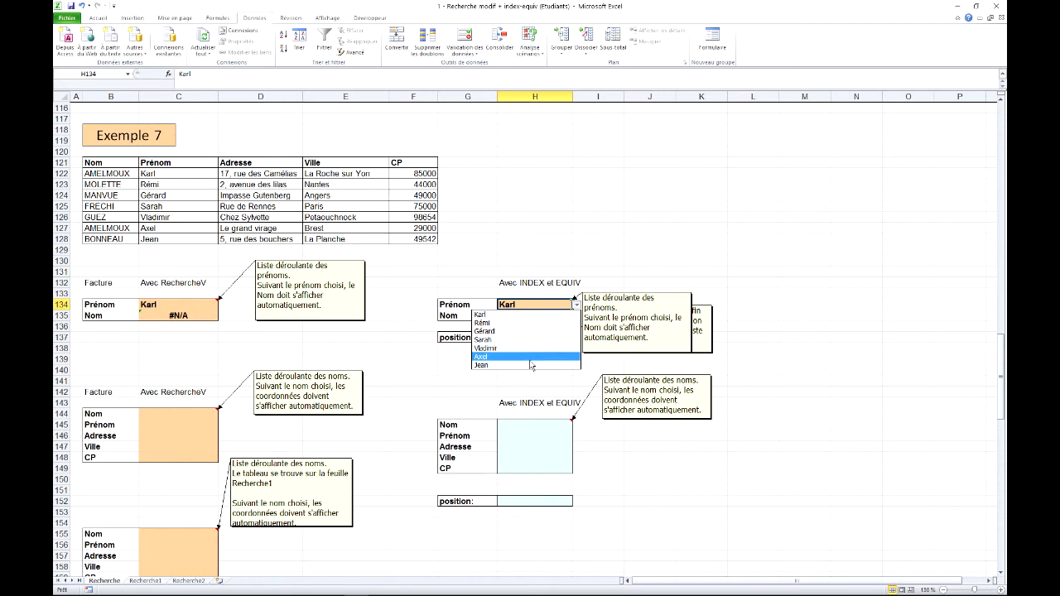
click(481, 366)
click(539, 337)
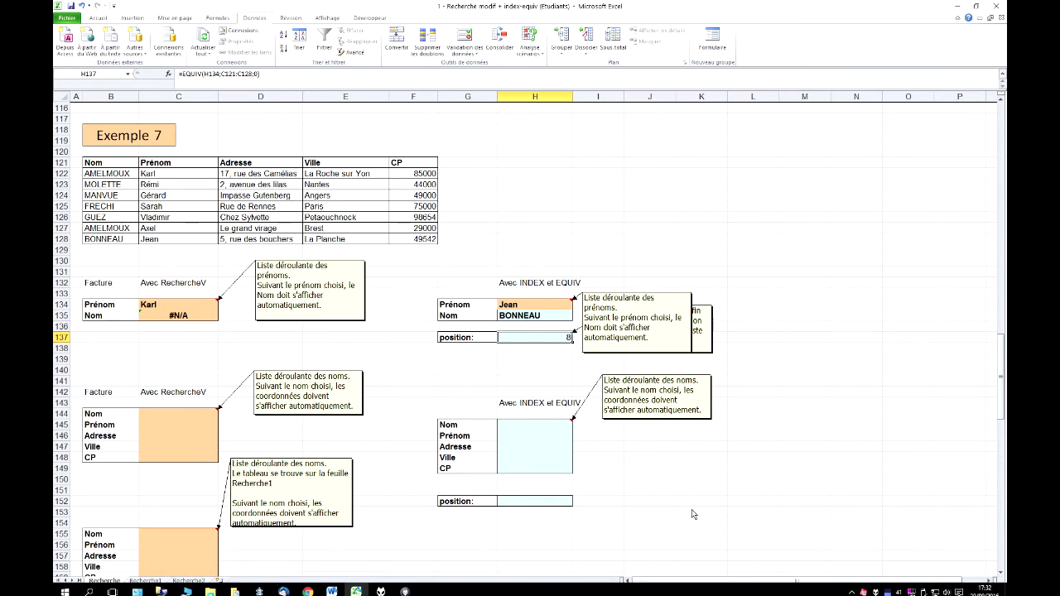
click(539, 361)
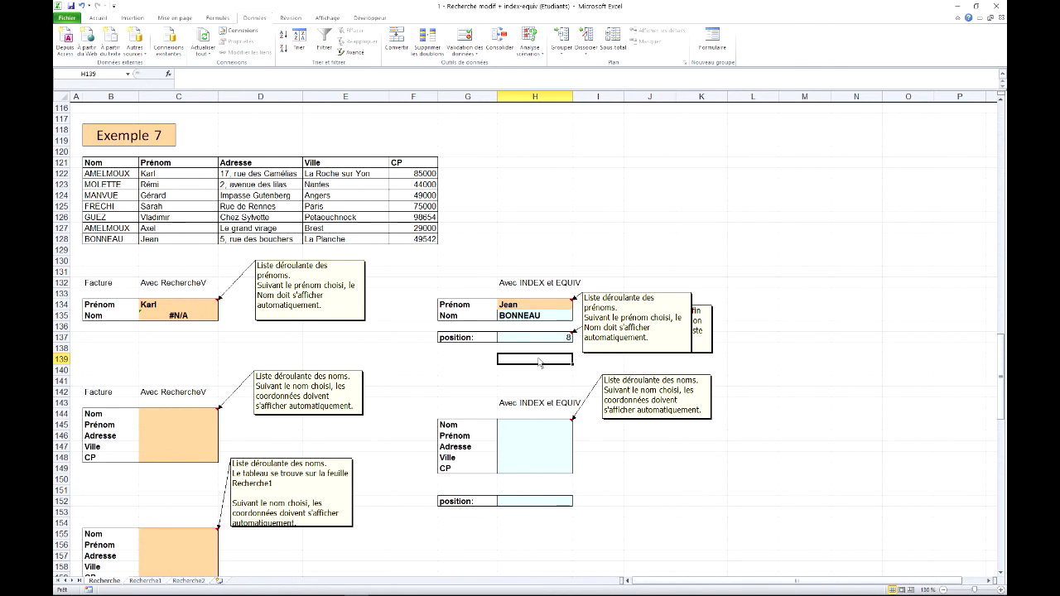